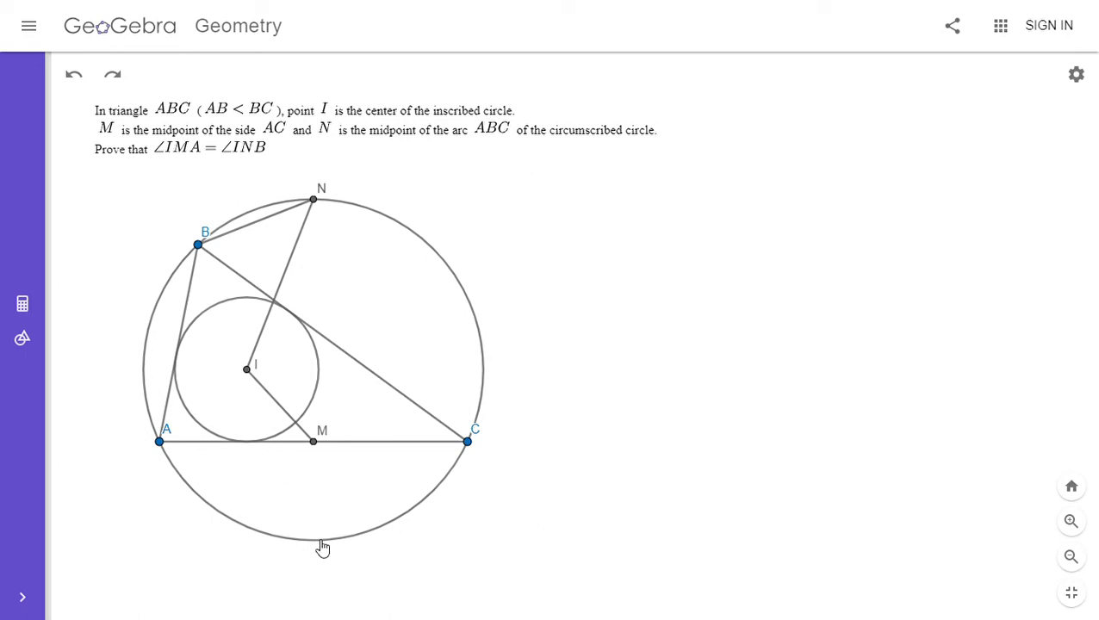
- Redo the construction through the incircle tangency points D, E and F and the line through B and I
click(112, 79)
click(113, 79)
click(113, 79)
click(113, 79)
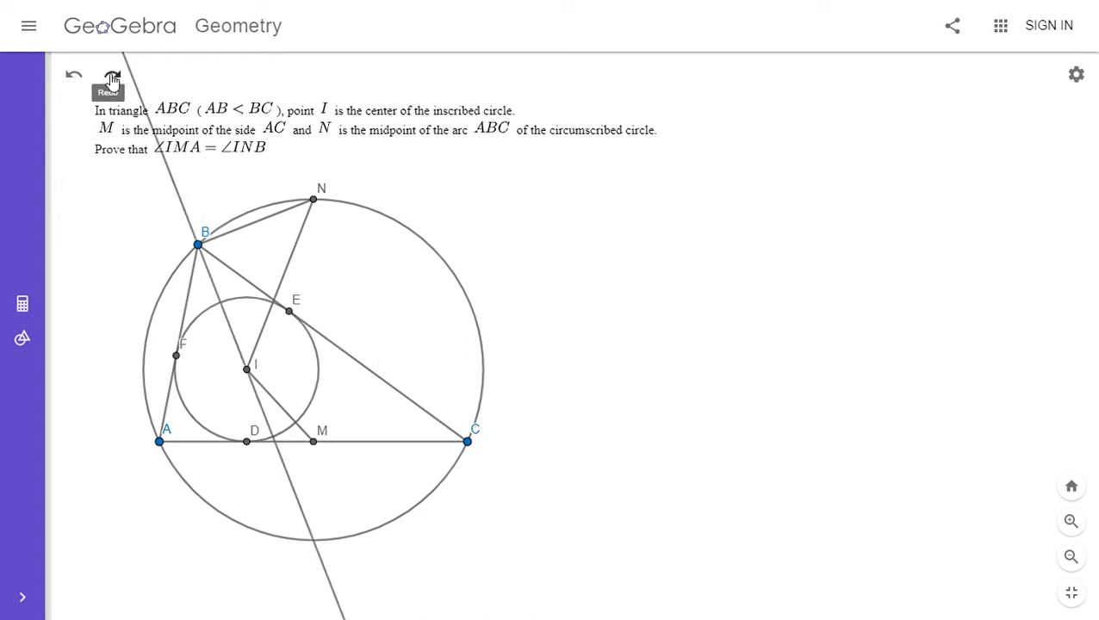
- Redo point G with segments BG and NG, including the notes on the midpoint of arc AC and collinear N, M, G
click(113, 79)
click(112, 79)
click(113, 79)
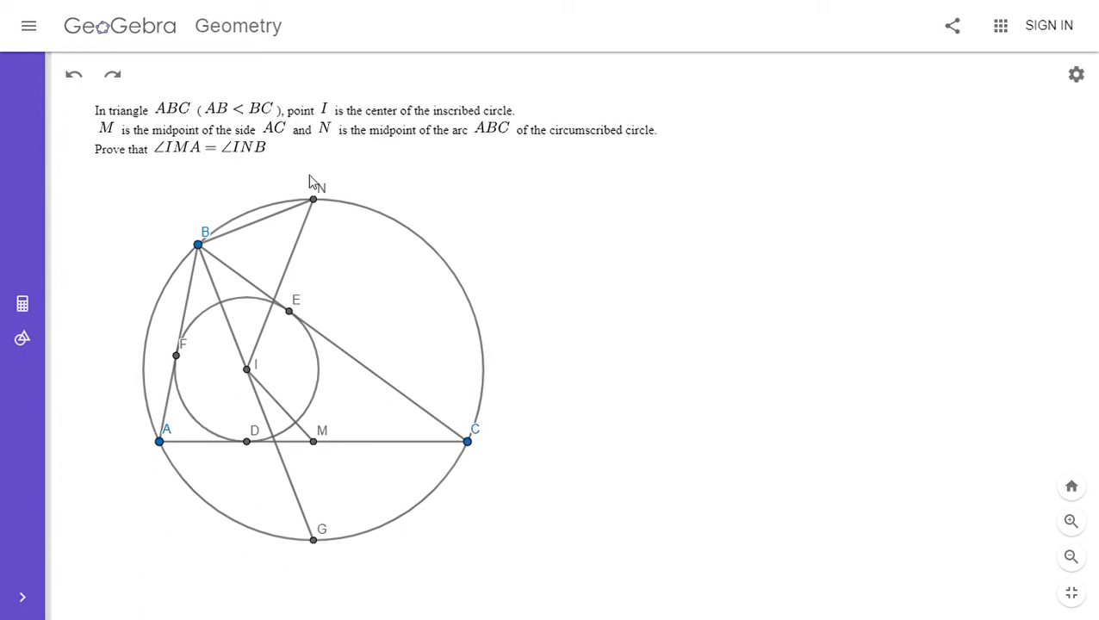
click(113, 76)
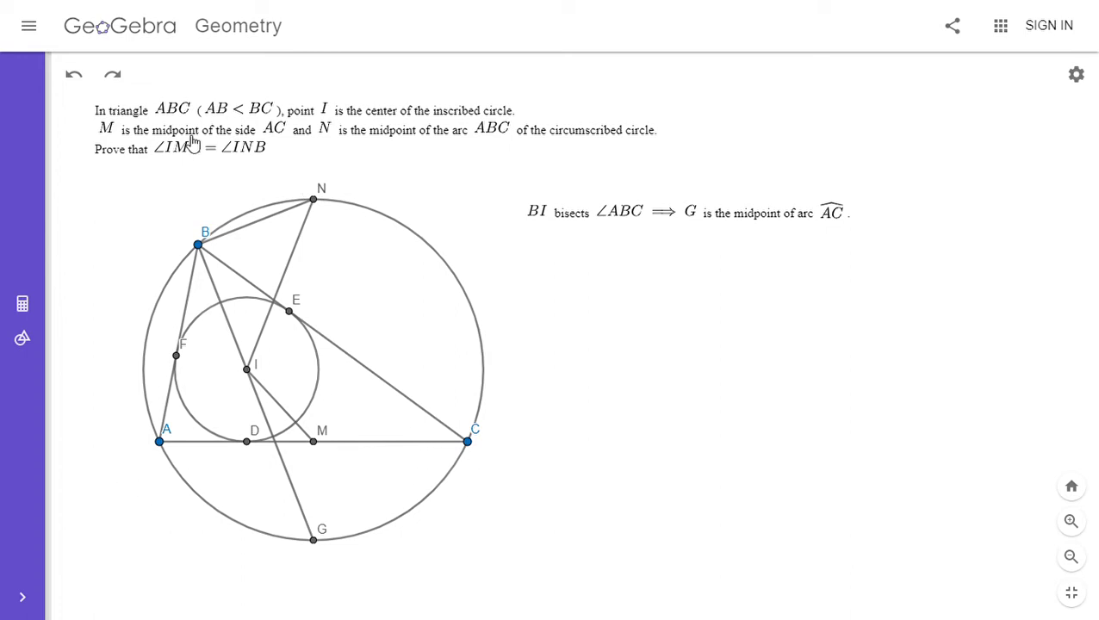
click(114, 79)
click(114, 78)
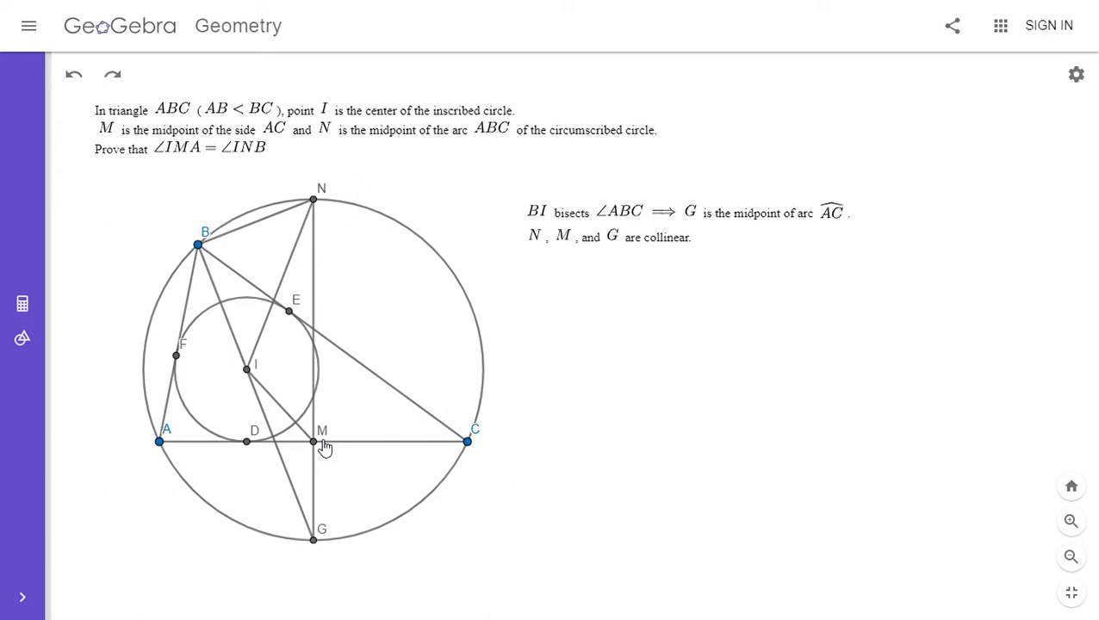
- Redo the vertical line through D and I, point H on the incircle, and its reduction to segment DH
click(118, 79)
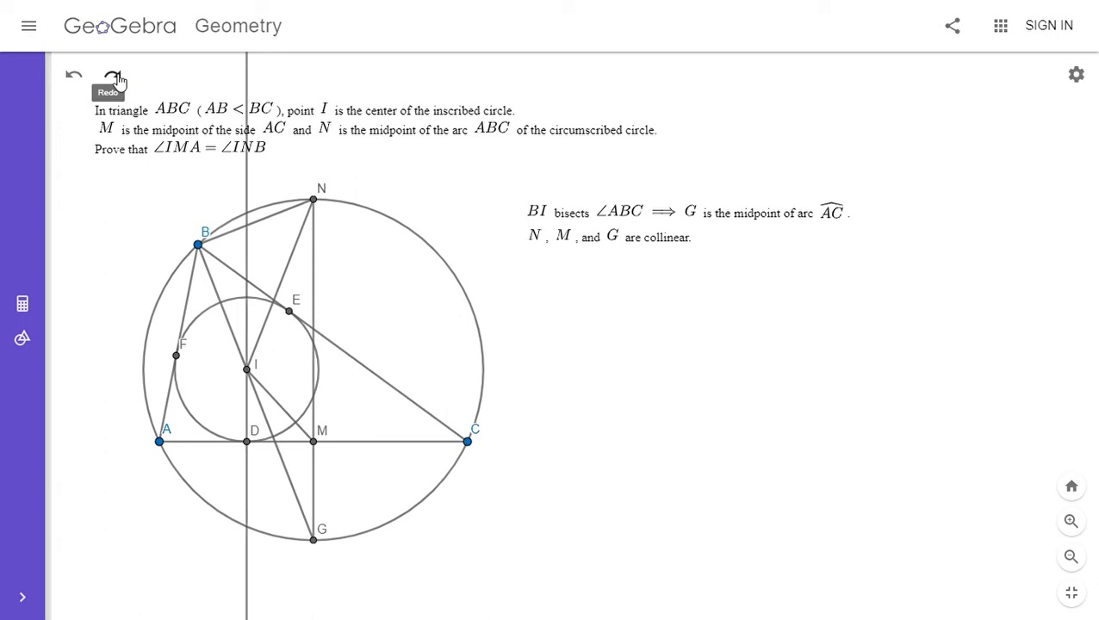
click(118, 79)
click(118, 79)
click(118, 79)
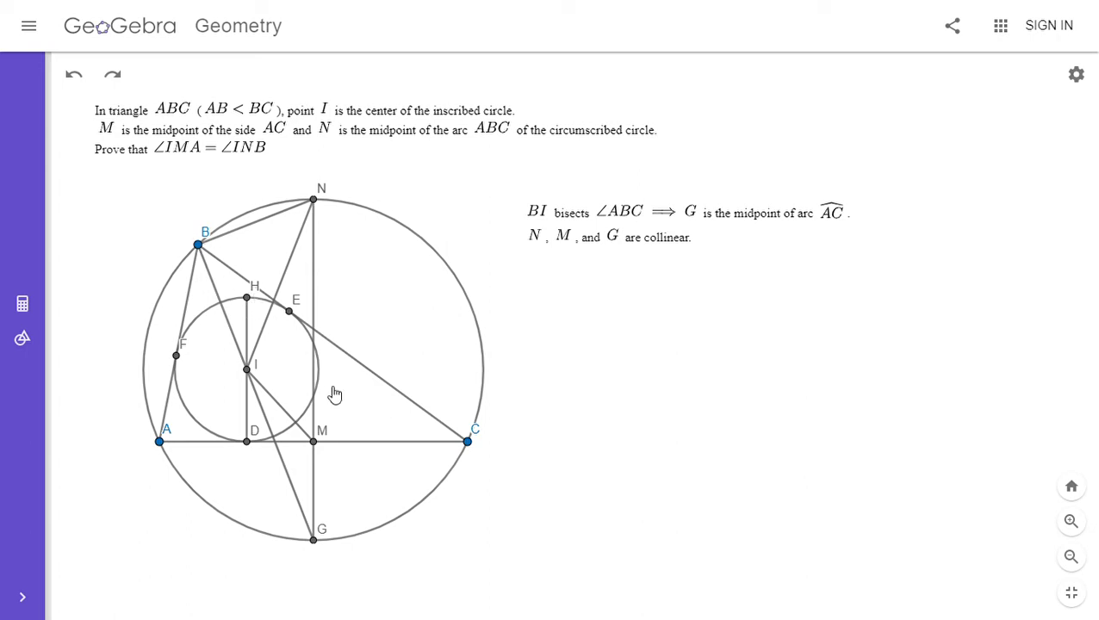
- Redo segment BJ through H to side AC, with the notes DM = MJ and DI = IH ⟹ IM ∥ HJ
click(113, 75)
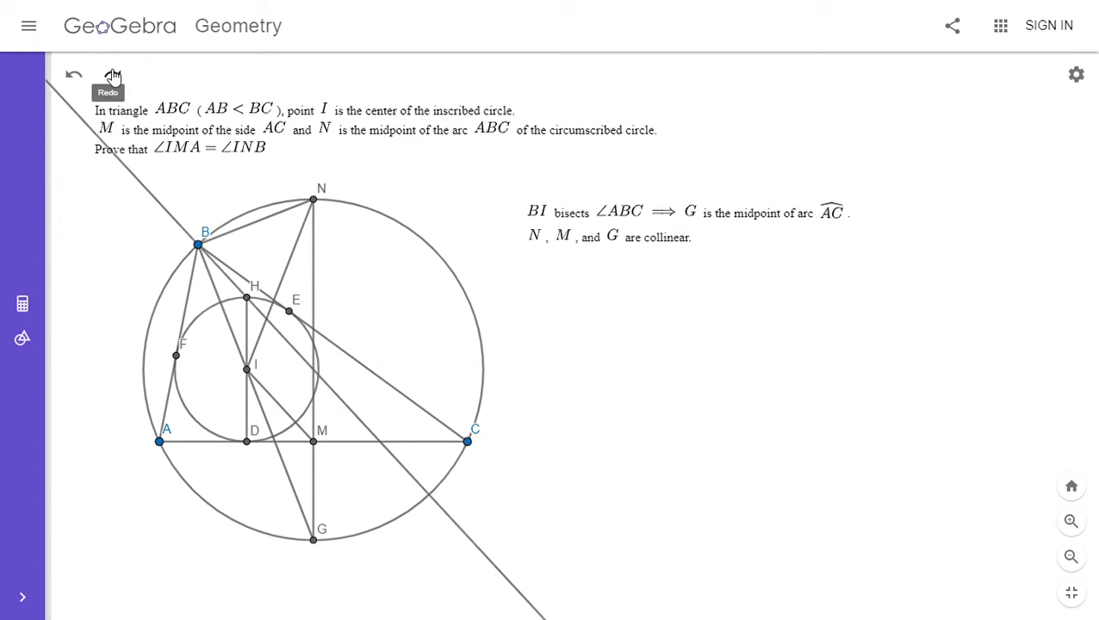
click(113, 76)
click(113, 75)
click(113, 76)
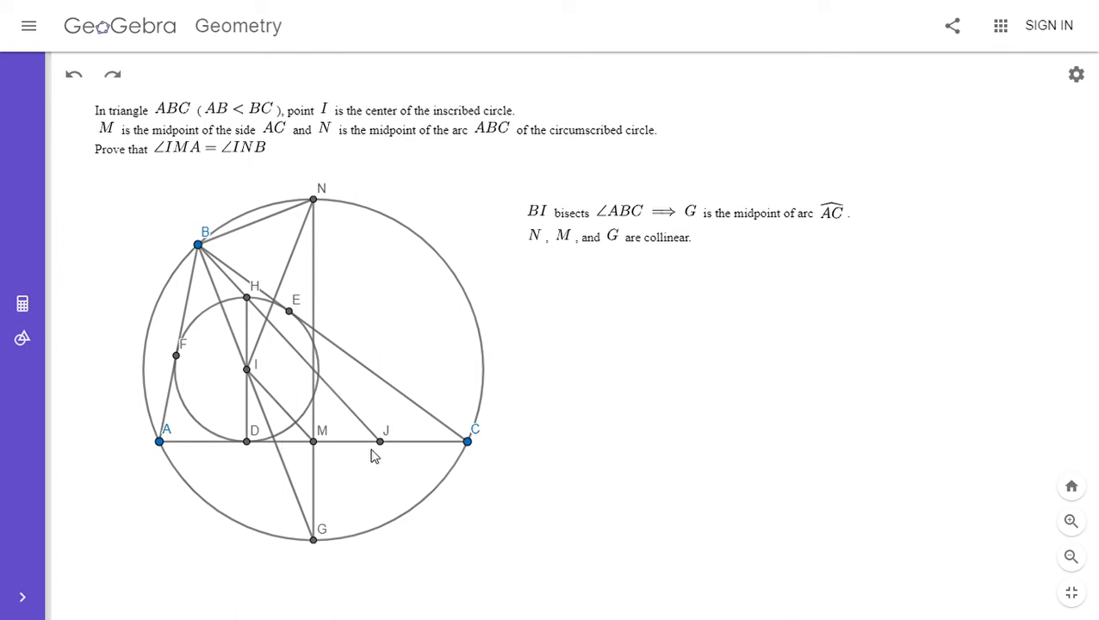
click(114, 78)
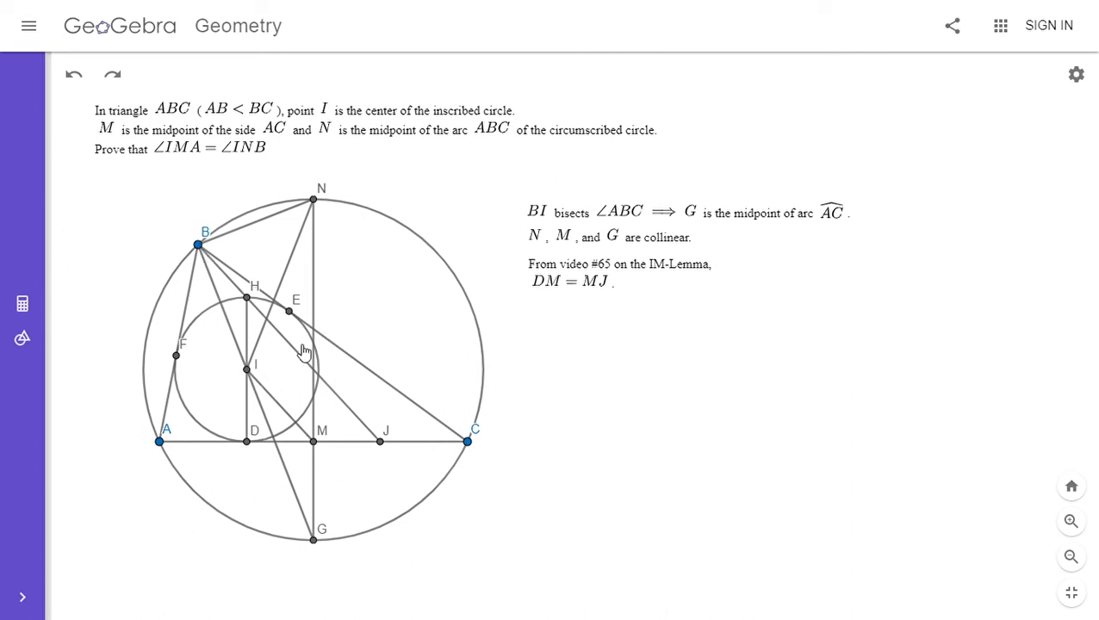
click(117, 76)
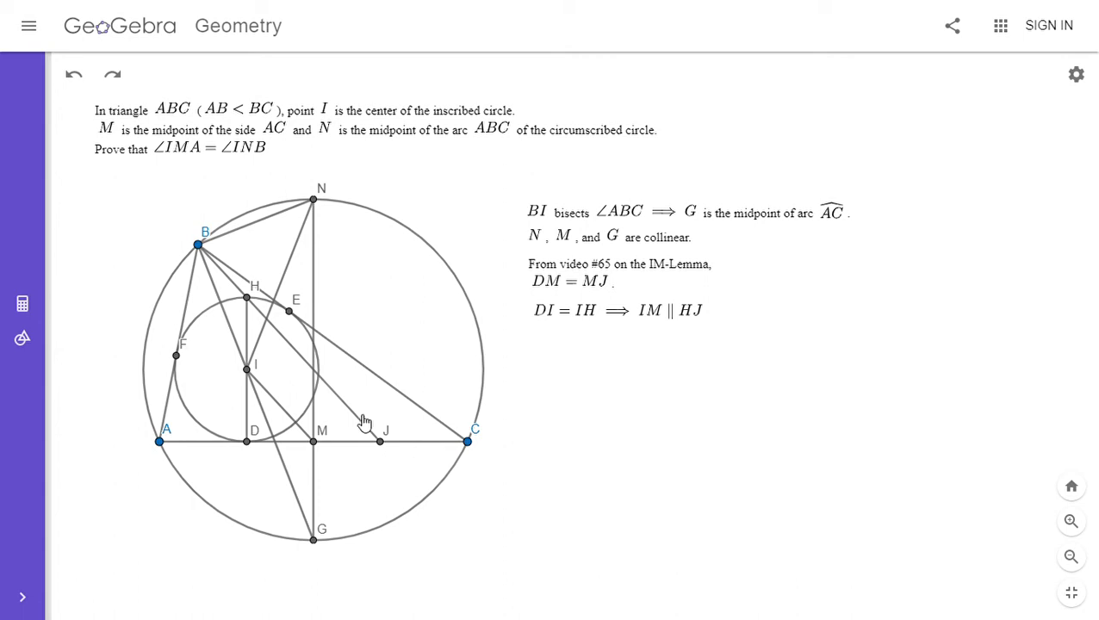
- Redo point K on NG and segment IK, with the notes KM = ½HD = ID and IKMD is a rectangle
click(113, 77)
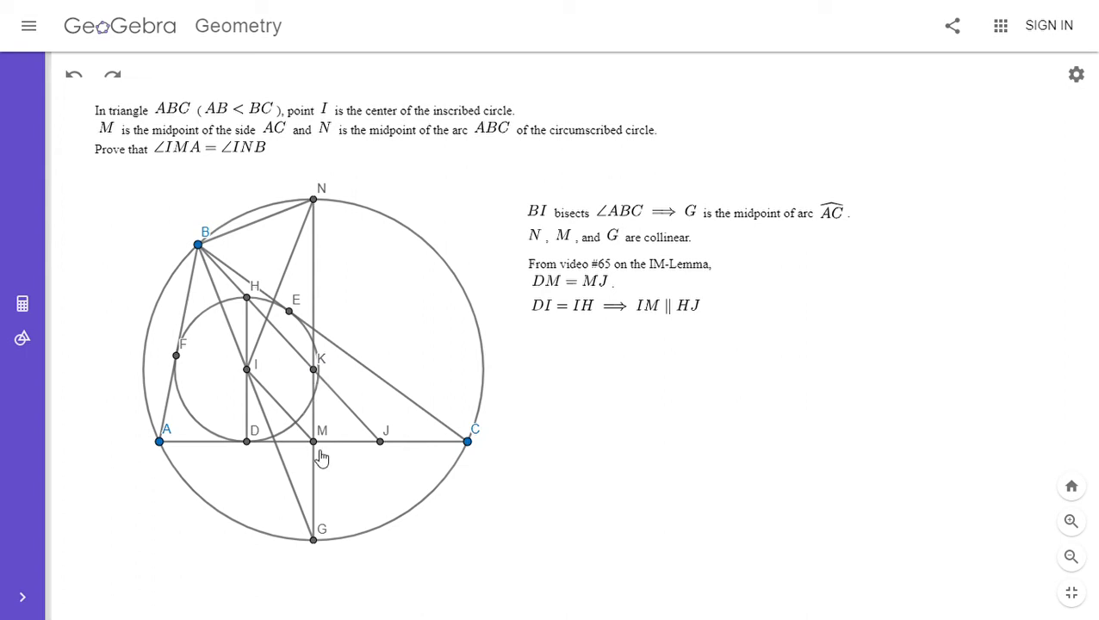
click(114, 78)
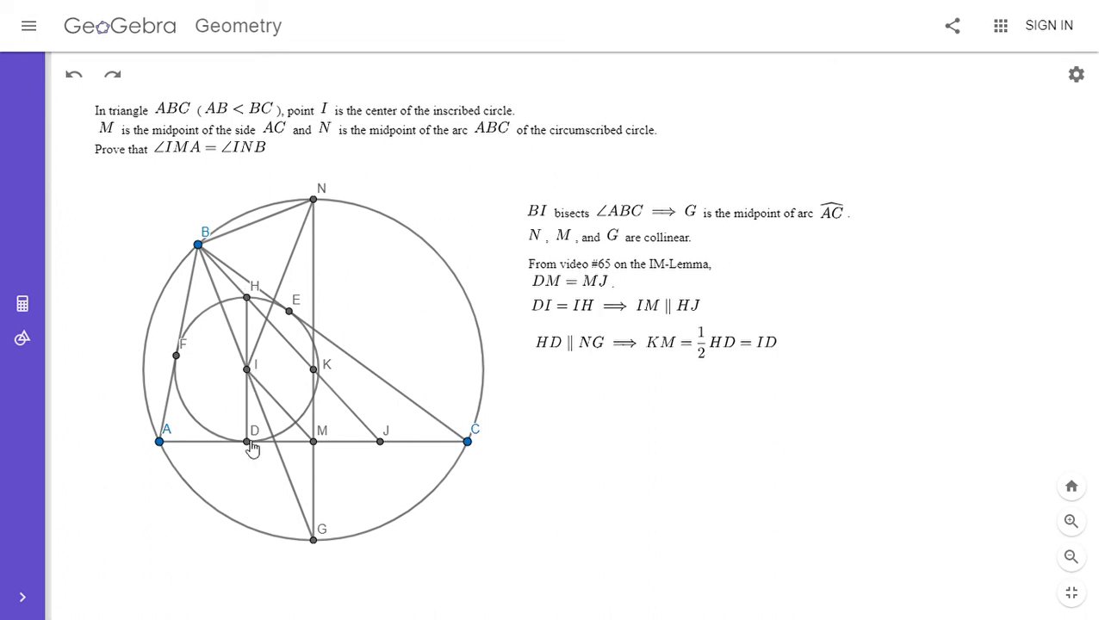
click(112, 75)
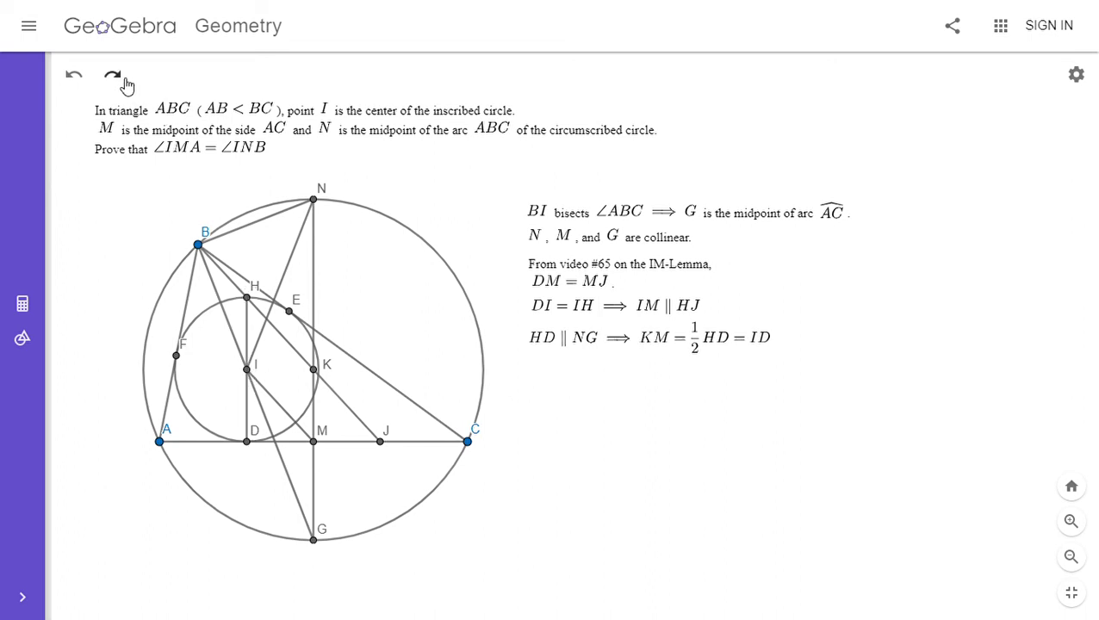
click(112, 75)
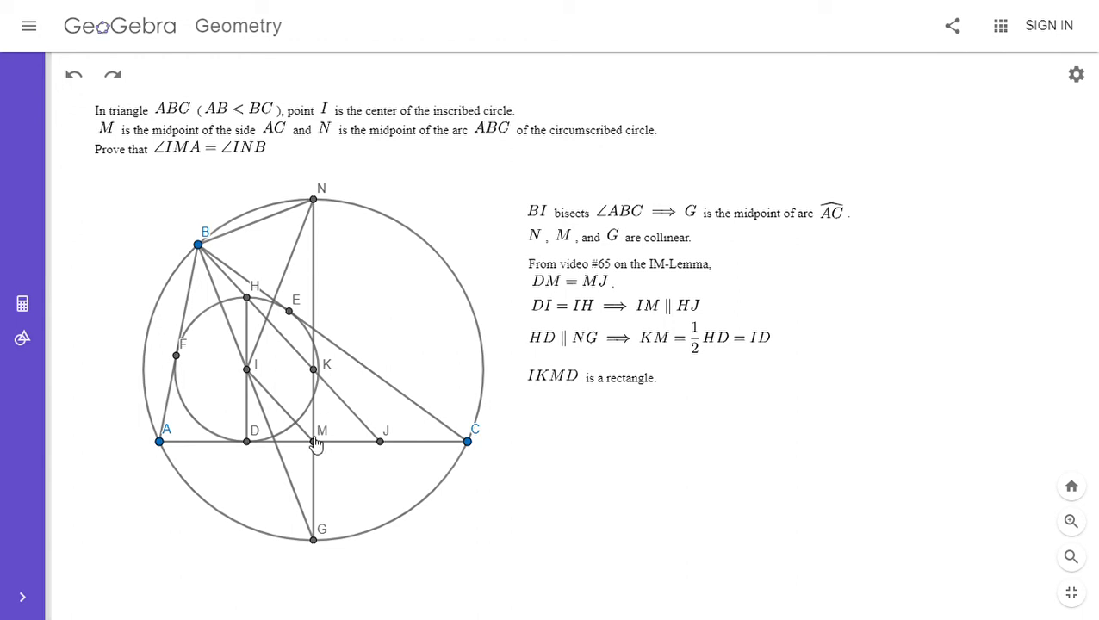
click(113, 76)
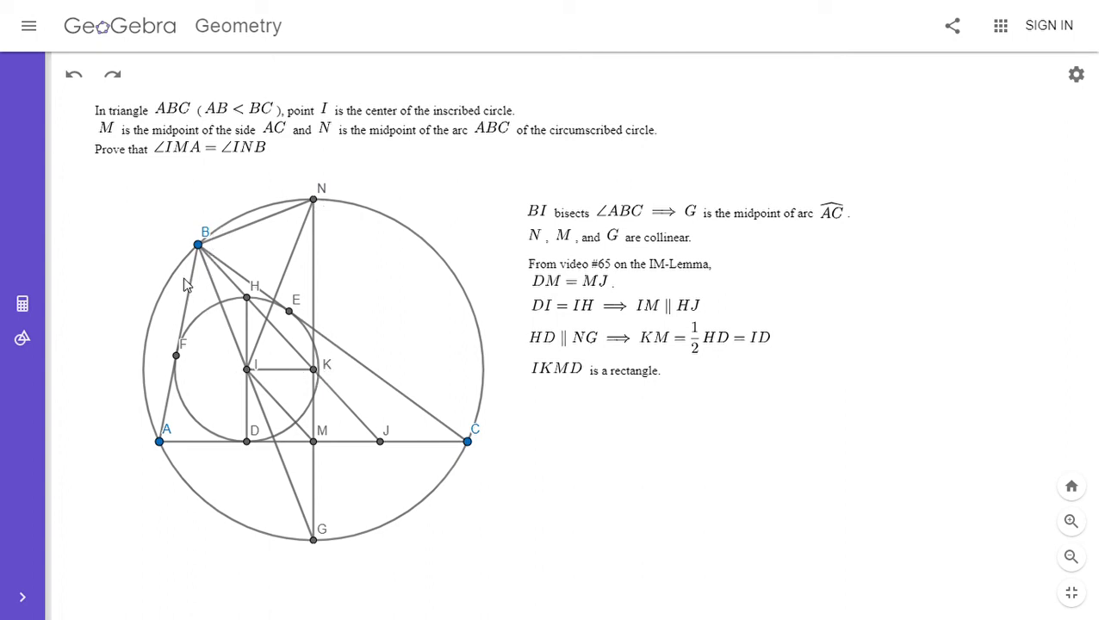
- Redo the proof notes ∠IBN = ∠GBN = 90 = ∠IKN and IBNK is cyclic
click(114, 78)
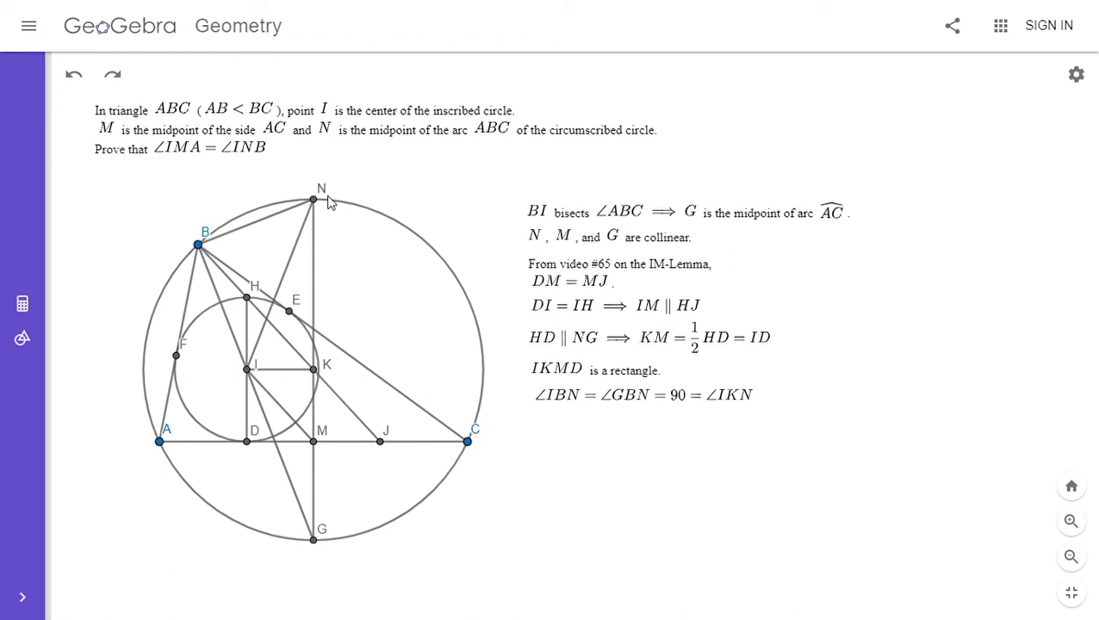
click(127, 77)
click(126, 76)
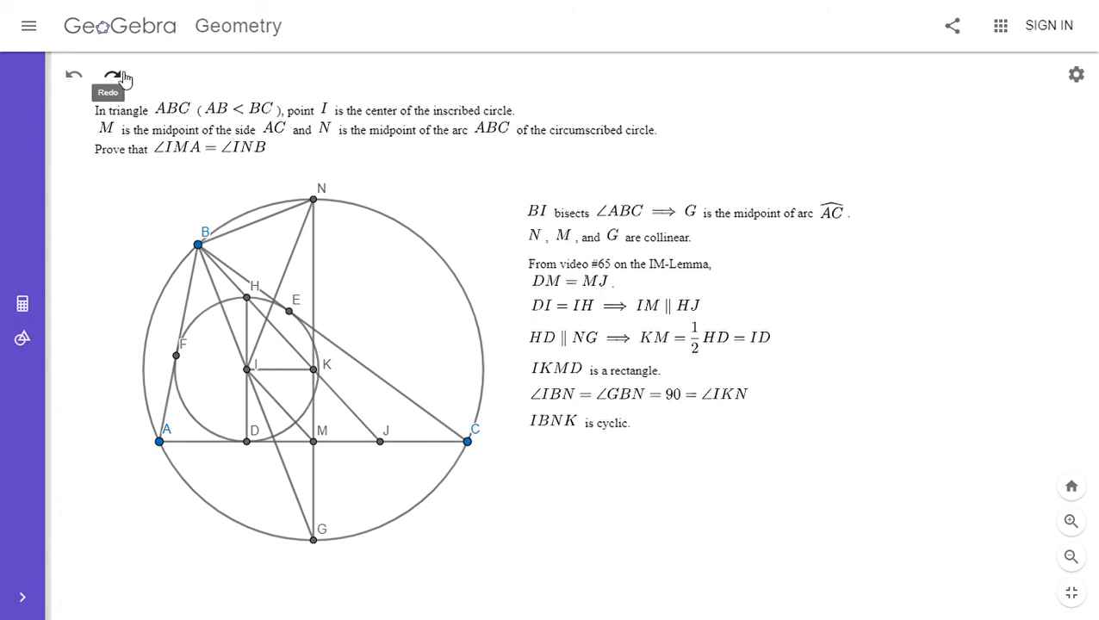
click(74, 75)
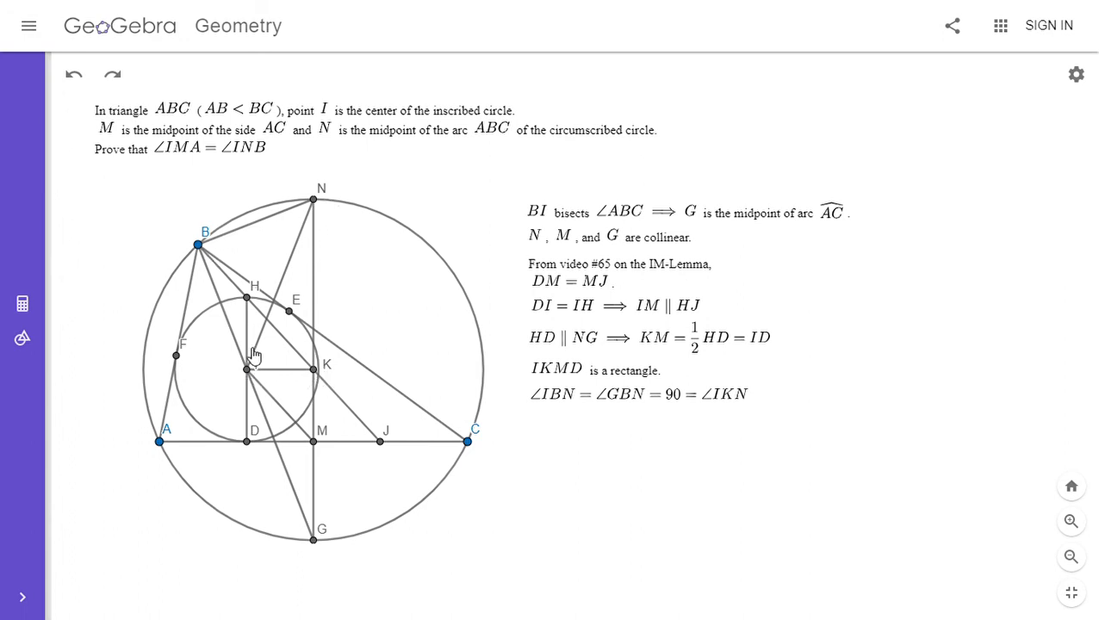
click(114, 75)
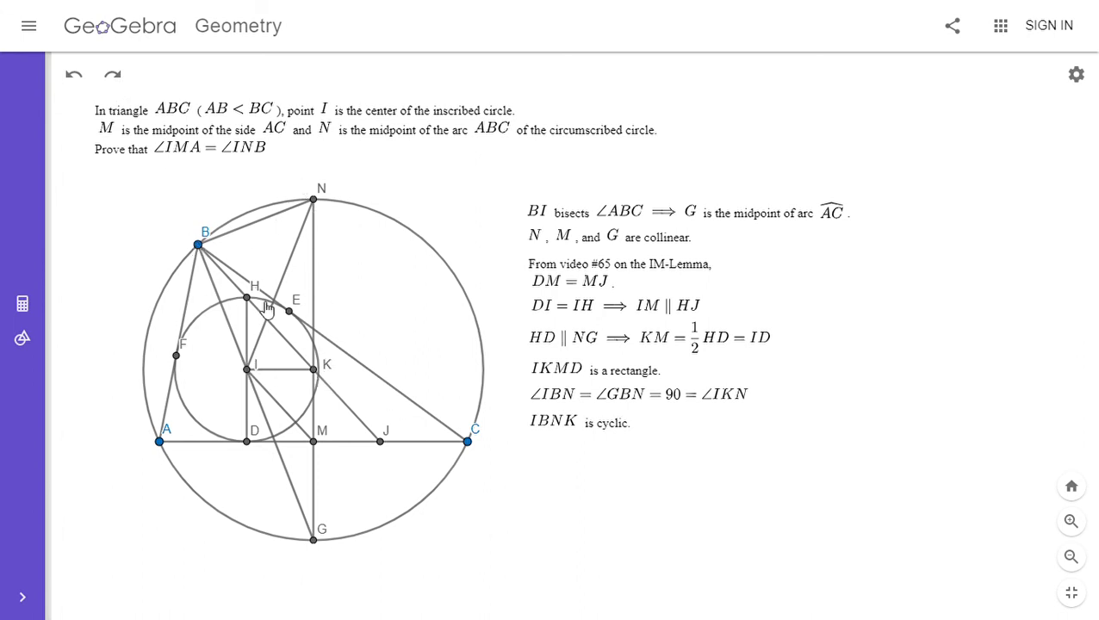
- Redo the circle through I, B, N and K and the concluding note ∠IMA = ∠IKB = ∠INB
click(112, 76)
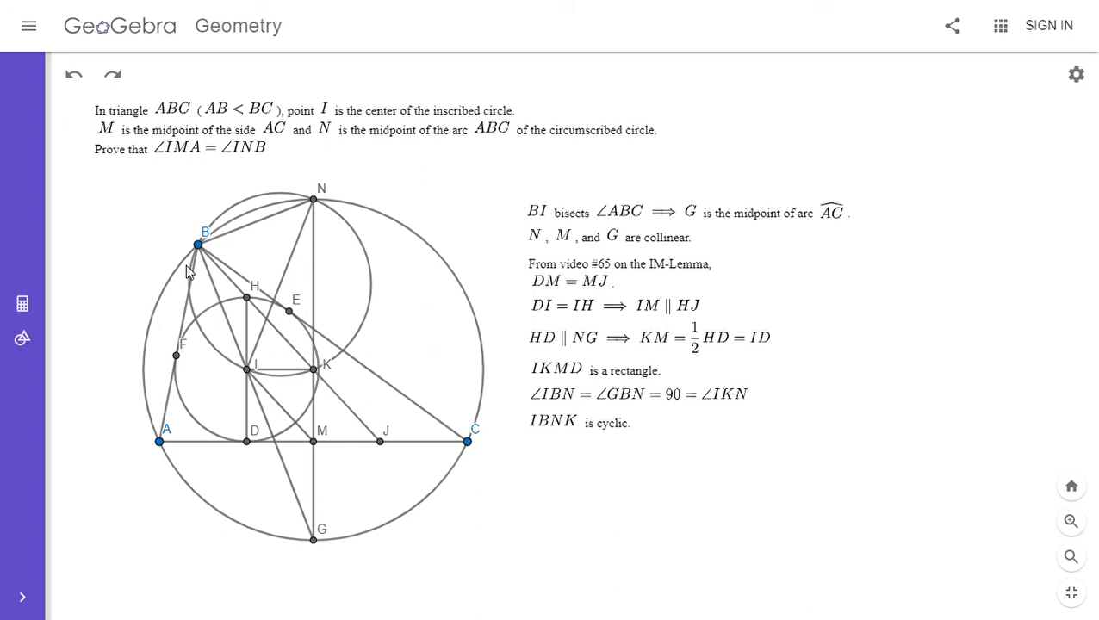
click(110, 77)
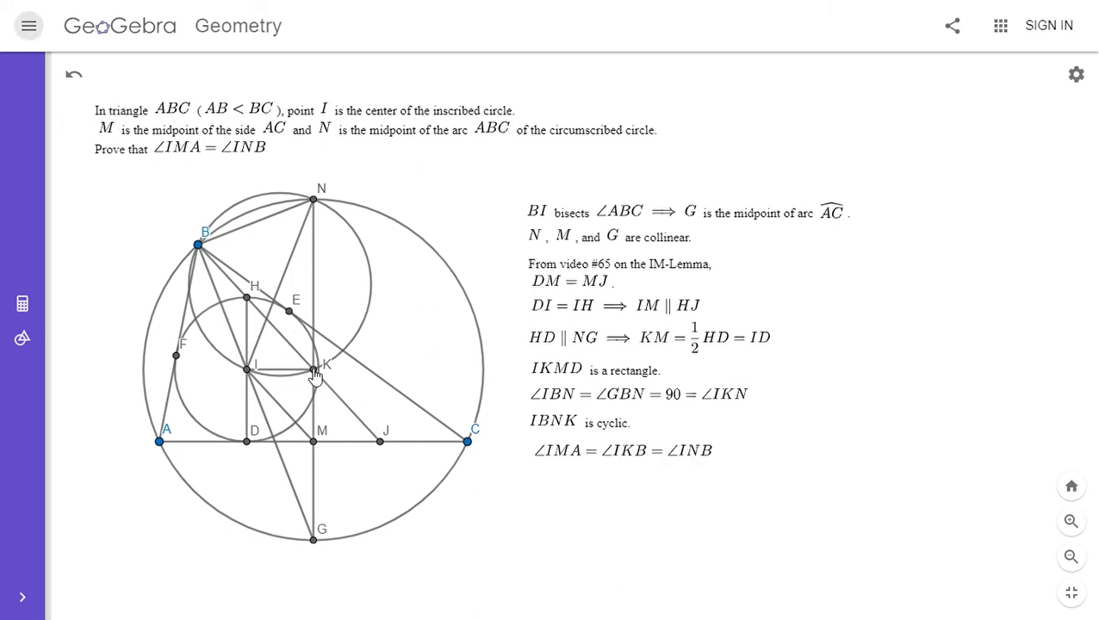